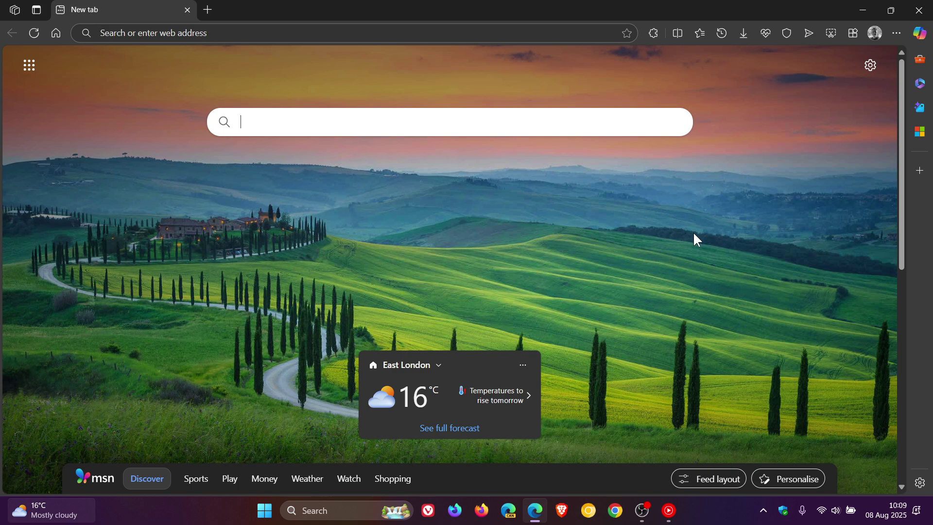
Step: Open About Microsoft Edge from Help and feedback, confirming version 139.0.3405.86 is up to date
{"action": "left_click", "coordinate": [903, 33]}
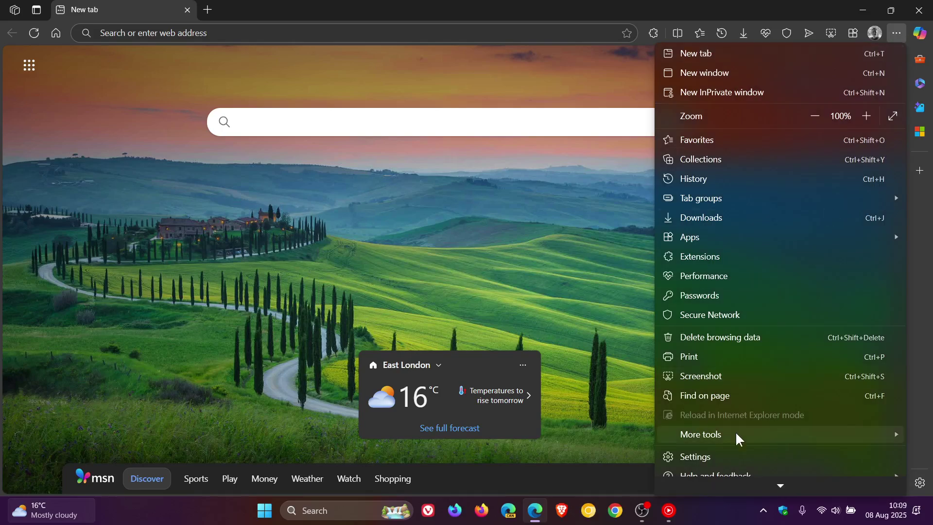
{"action": "scroll", "coordinate": [733, 450], "scroll_direction": "down", "scroll_amount": 1}
{"action": "mouse_move", "coordinate": [734, 464]}
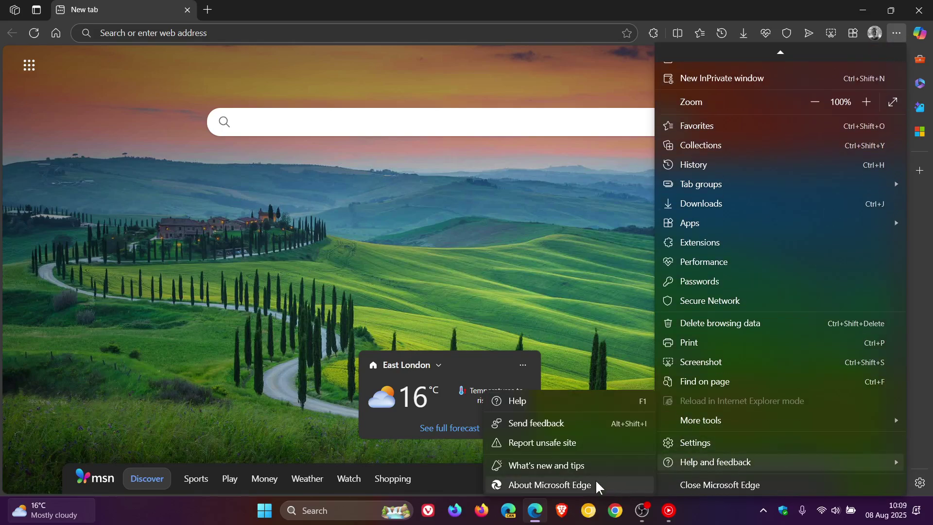
{"action": "left_click", "coordinate": [567, 489]}
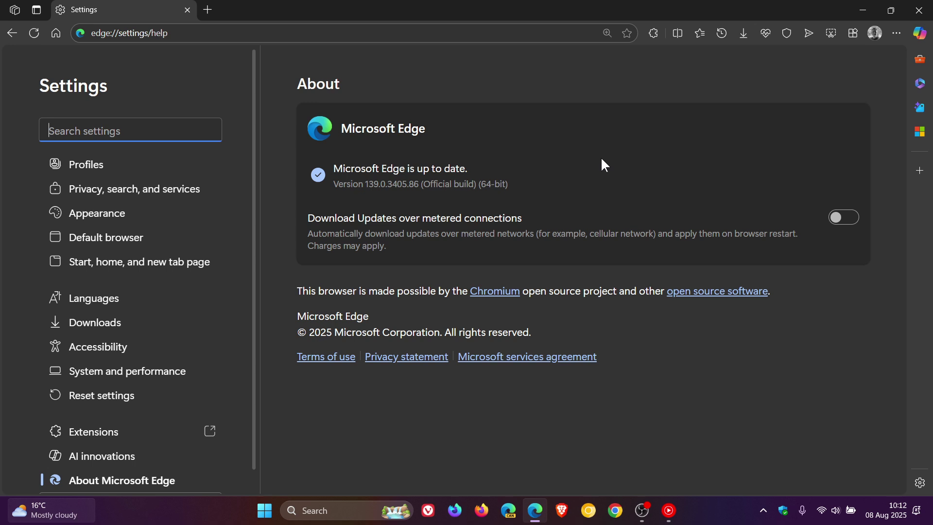
Step: Go back to the new tab page, view the profile flyout, and switch to the Edge Canary window
{"action": "left_click", "coordinate": [57, 34]}
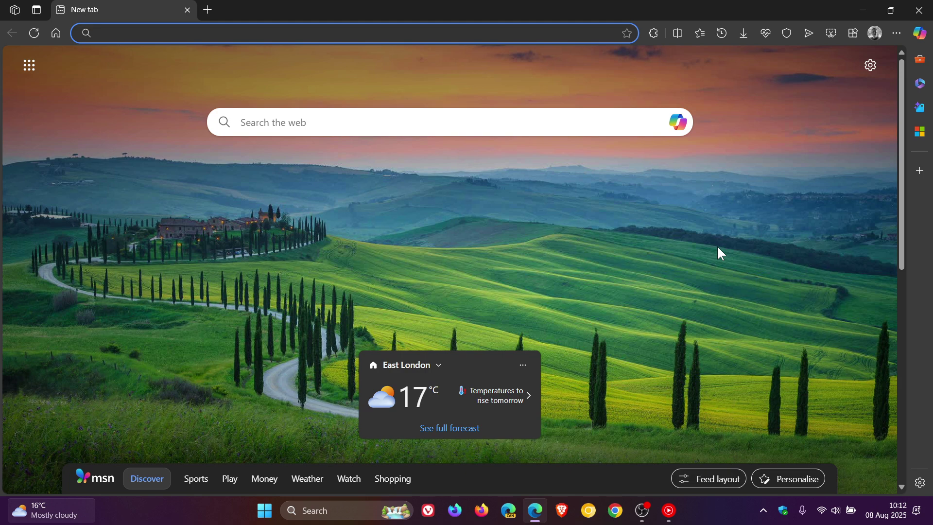
{"action": "left_click", "coordinate": [875, 35]}
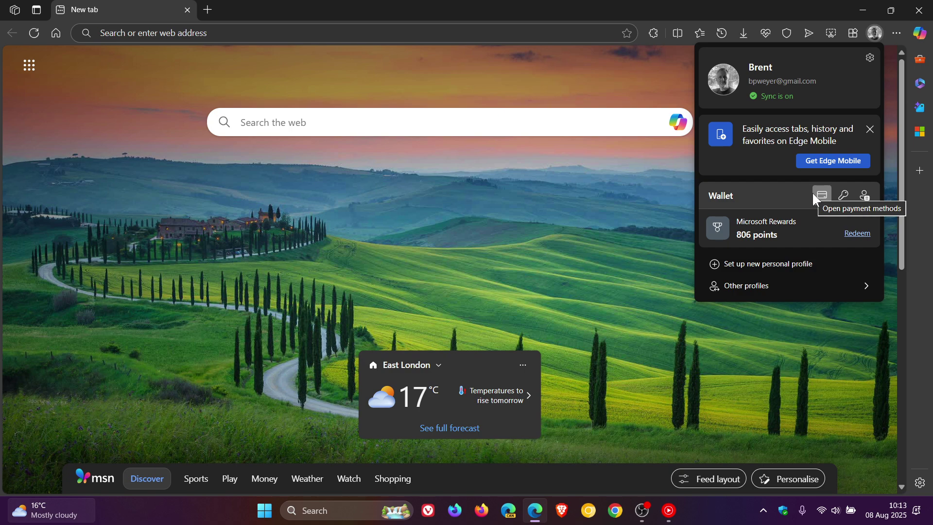
{"action": "left_click", "coordinate": [509, 512]}
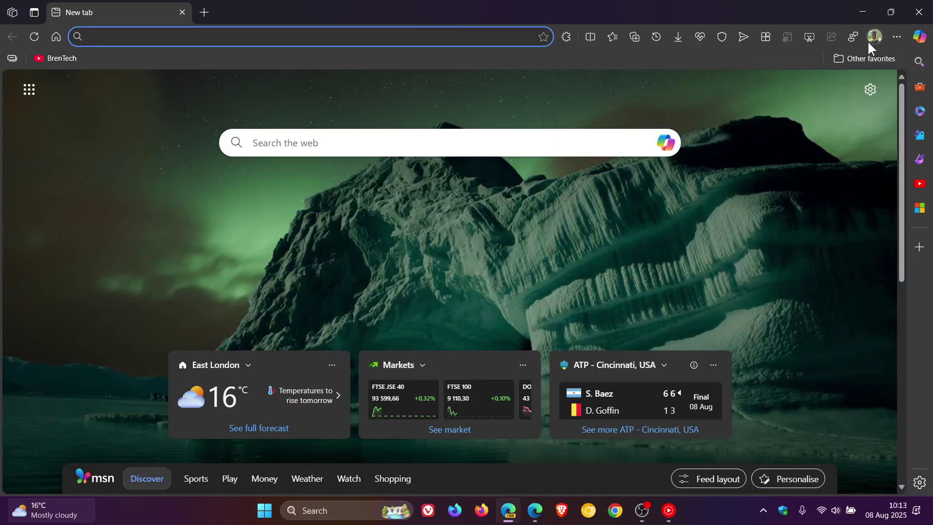
Step: In Edge Canary, view the Profiles and Passwords and autofill settings, then close Canary
{"action": "left_click", "coordinate": [874, 36]}
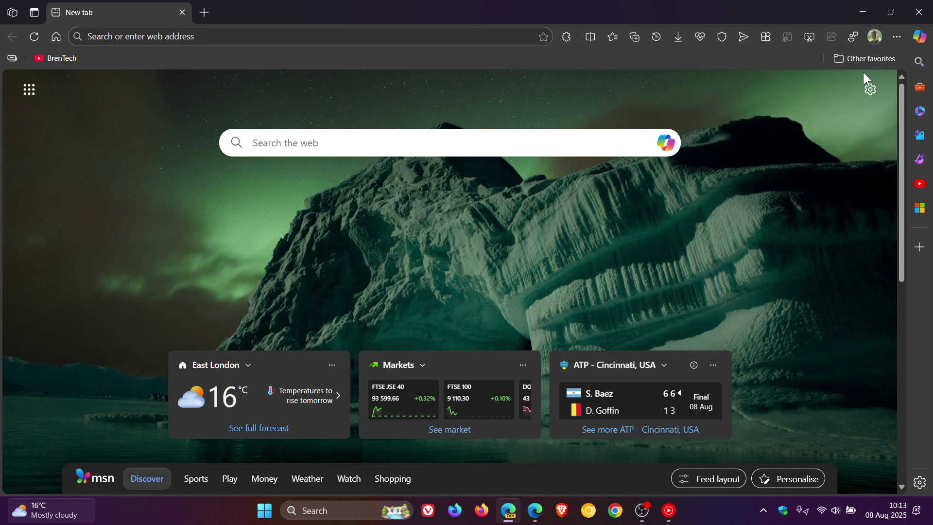
{"action": "left_click", "coordinate": [869, 88]}
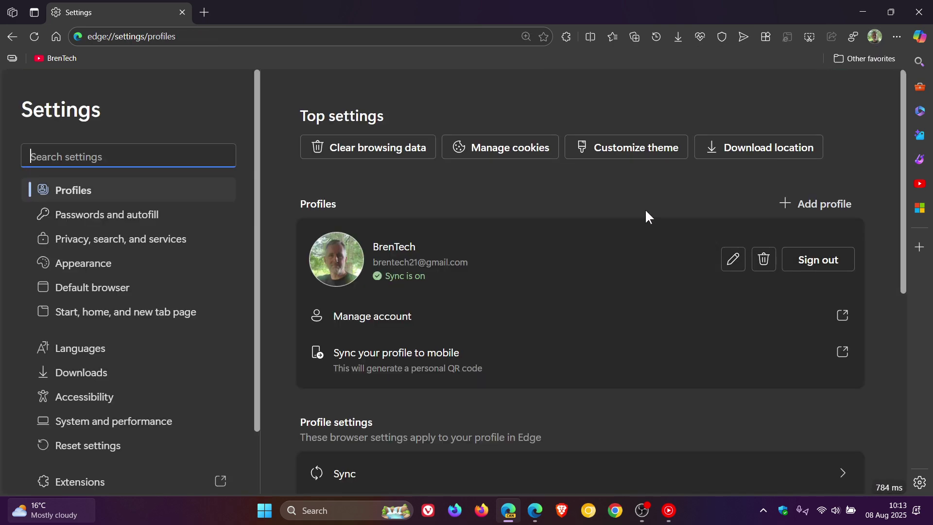
{"action": "left_click", "coordinate": [115, 221]}
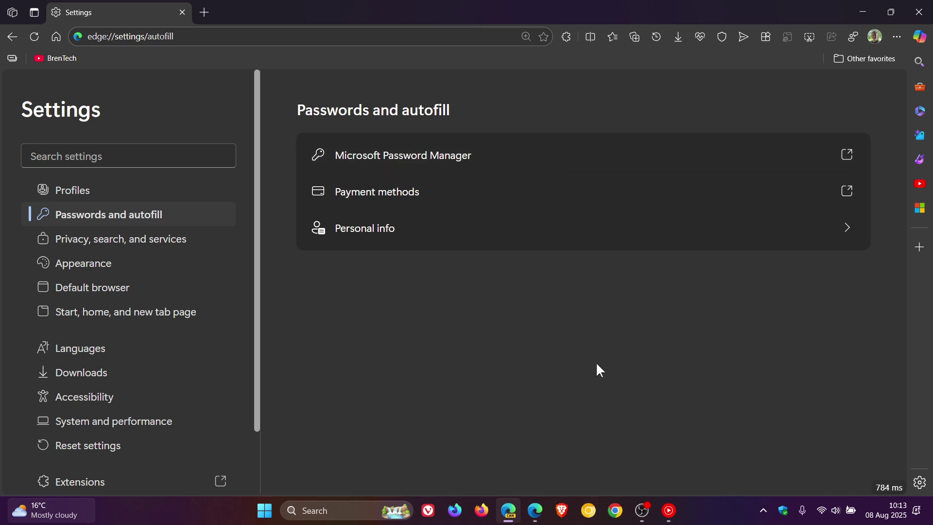
{"action": "left_click", "coordinate": [919, 12]}
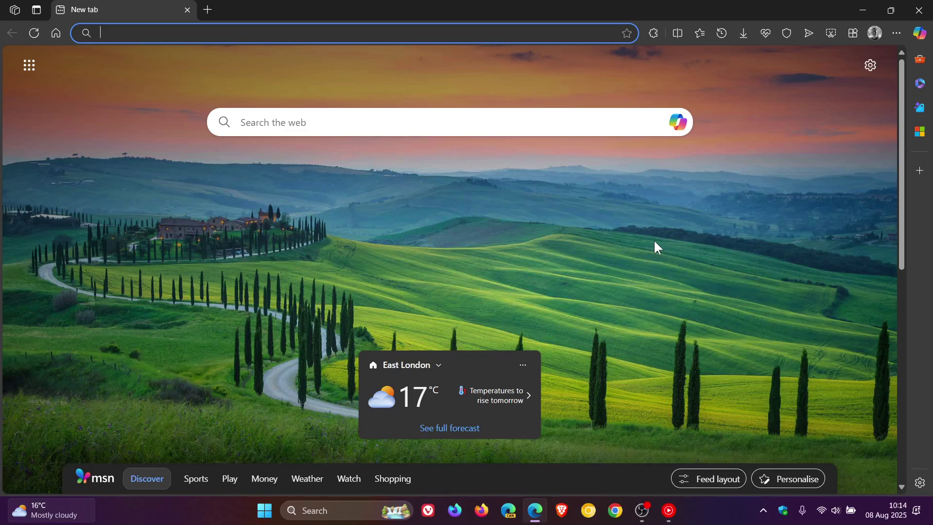
Step: Open Settings > Appearance from the profile flyout and add a new tab beside it
{"action": "left_click", "coordinate": [875, 34]}
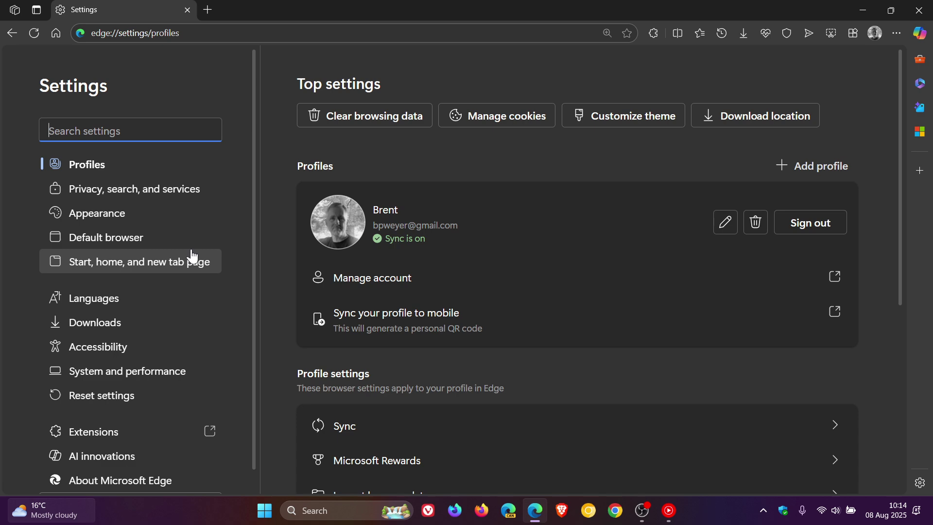
{"action": "left_click", "coordinate": [174, 220]}
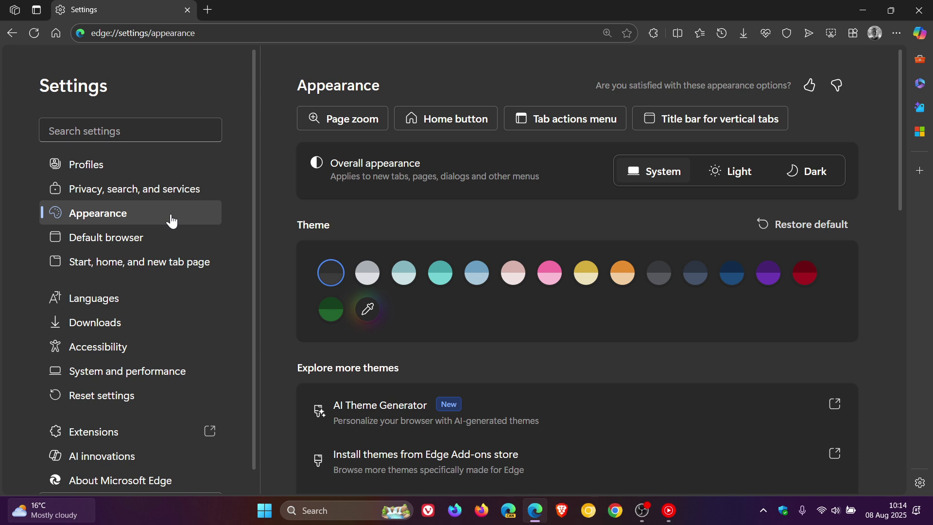
{"action": "scroll", "coordinate": [172, 221], "scroll_direction": "down", "scroll_amount": 1}
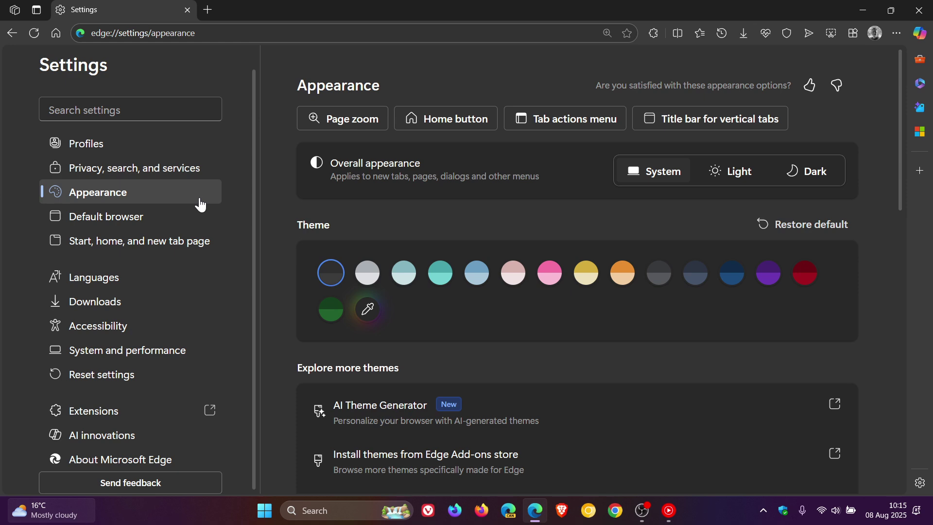
{"action": "left_click", "coordinate": [208, 10]}
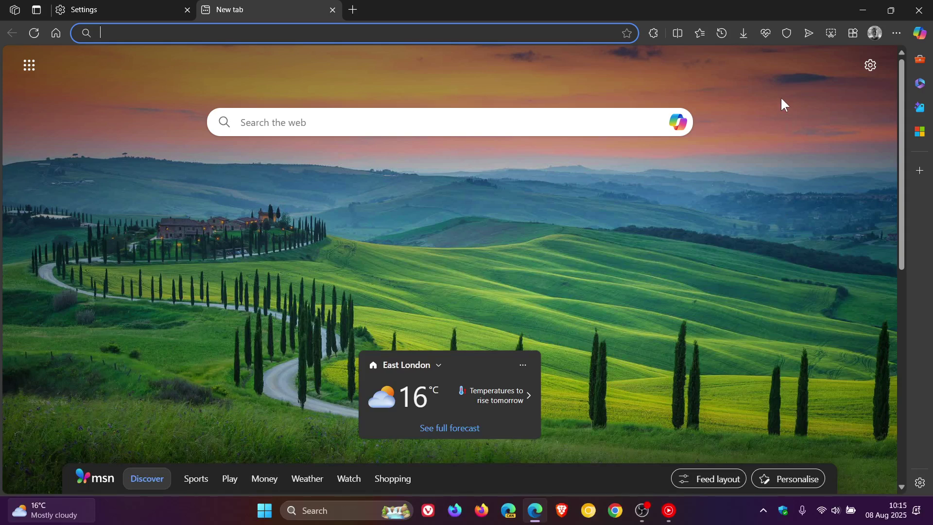
Step: Check the Performance and Secure Network VPN panels, then open and dismiss the main menu
{"action": "left_click", "coordinate": [766, 33]}
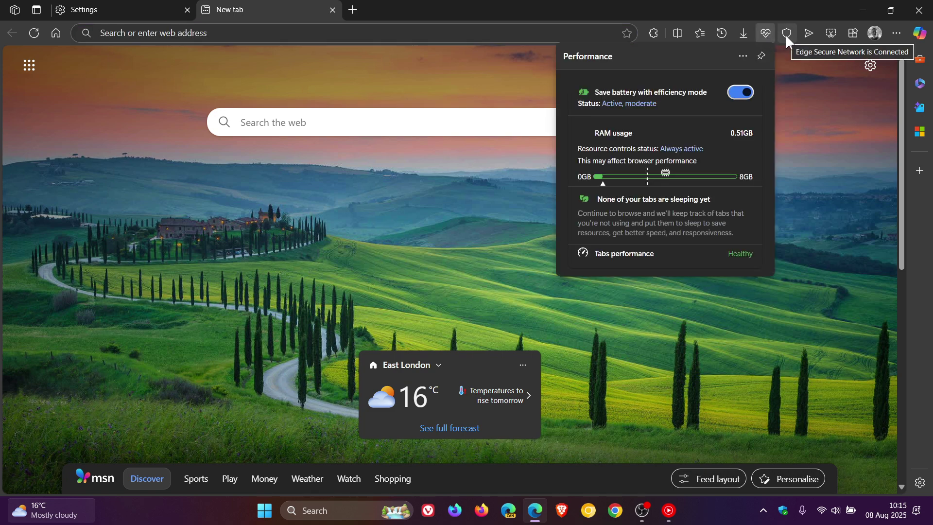
{"action": "left_click", "coordinate": [787, 35]}
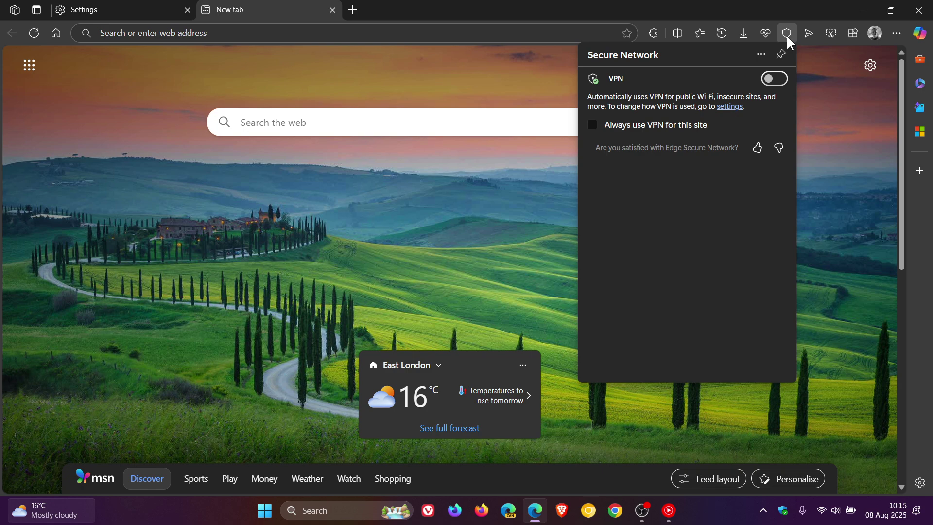
{"action": "left_click", "coordinate": [895, 34]}
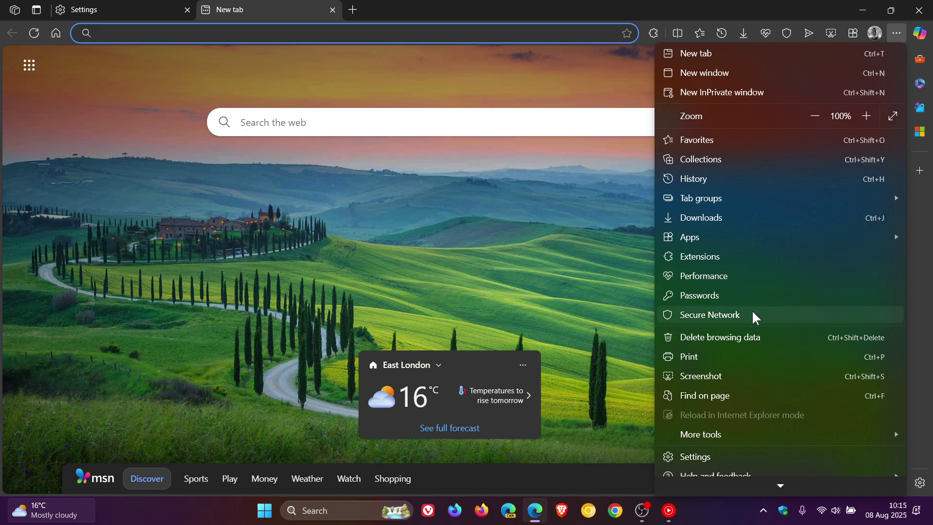
{"action": "left_click", "coordinate": [611, 261]}
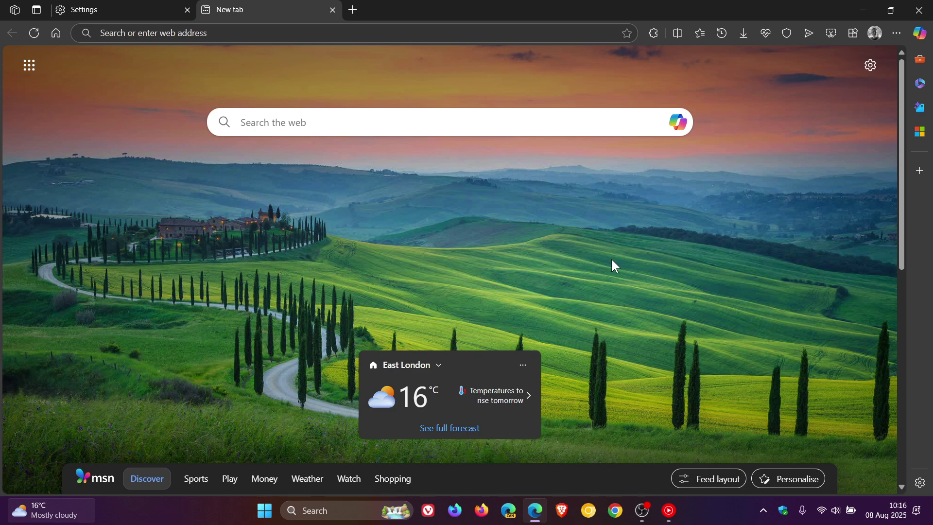
Step: Back on the Settings tab, switch Copilot Mode on under AI innovations
{"action": "left_click", "coordinate": [136, 11]}
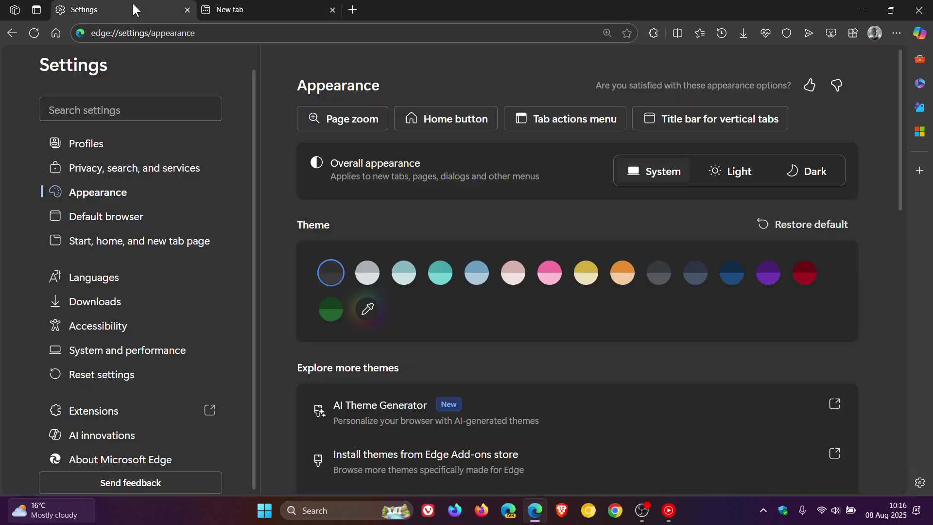
{"action": "left_click", "coordinate": [102, 436]}
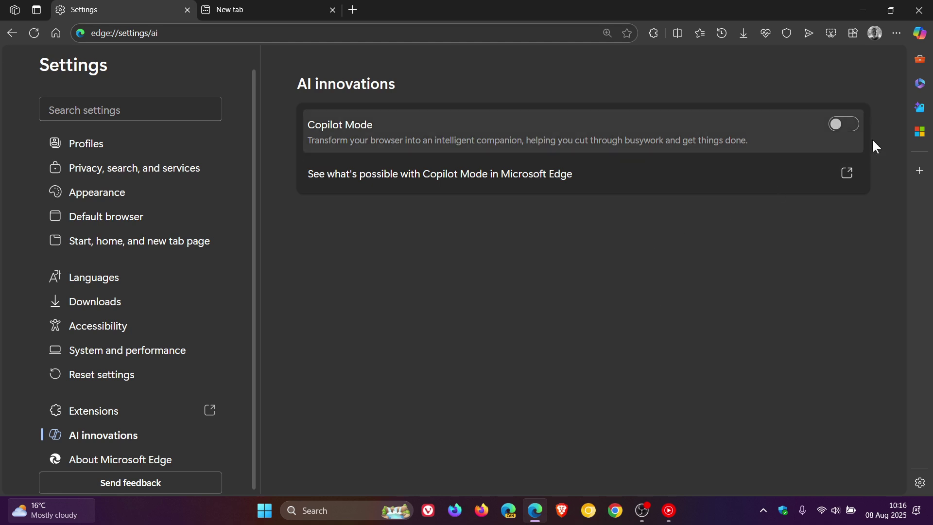
{"action": "left_click", "coordinate": [844, 124]}
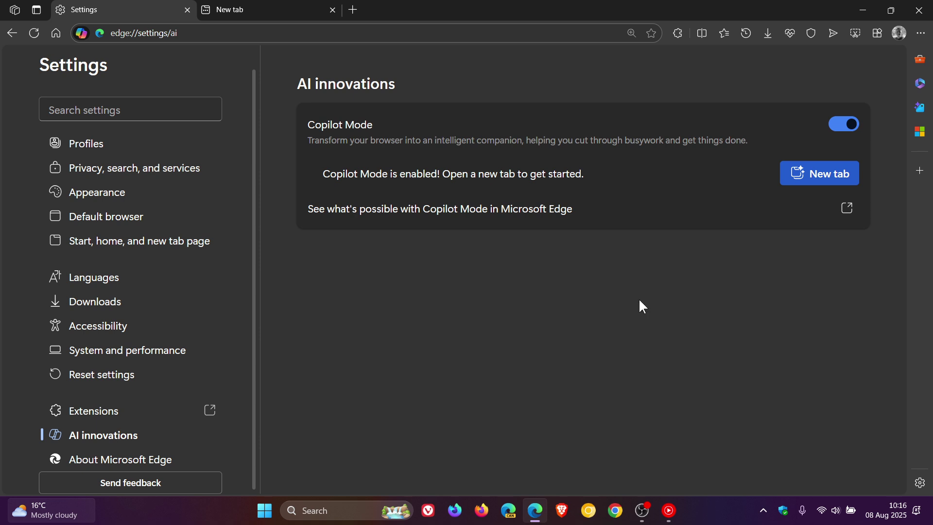
Step: Open several Copilot Mode new tabs and view the profile flyout along the way
{"action": "left_click", "coordinate": [808, 187]}
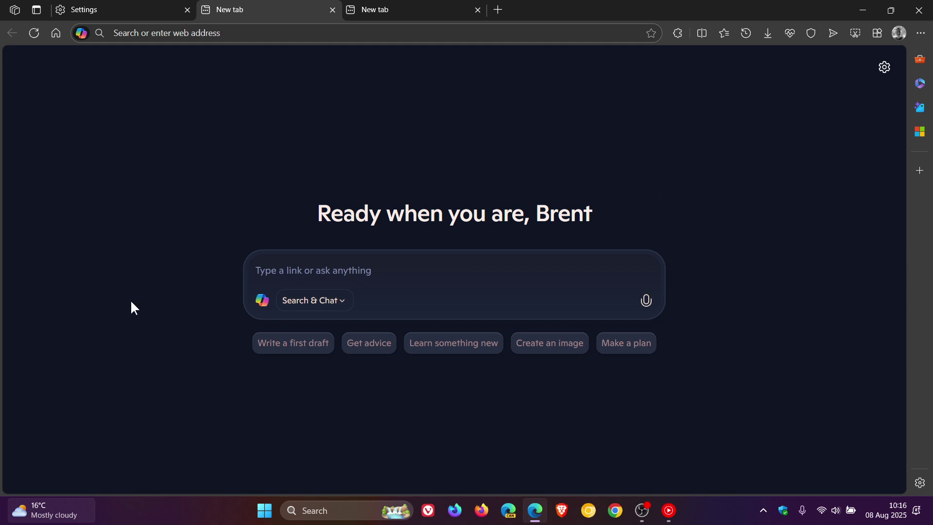
{"action": "left_click", "coordinate": [498, 11]}
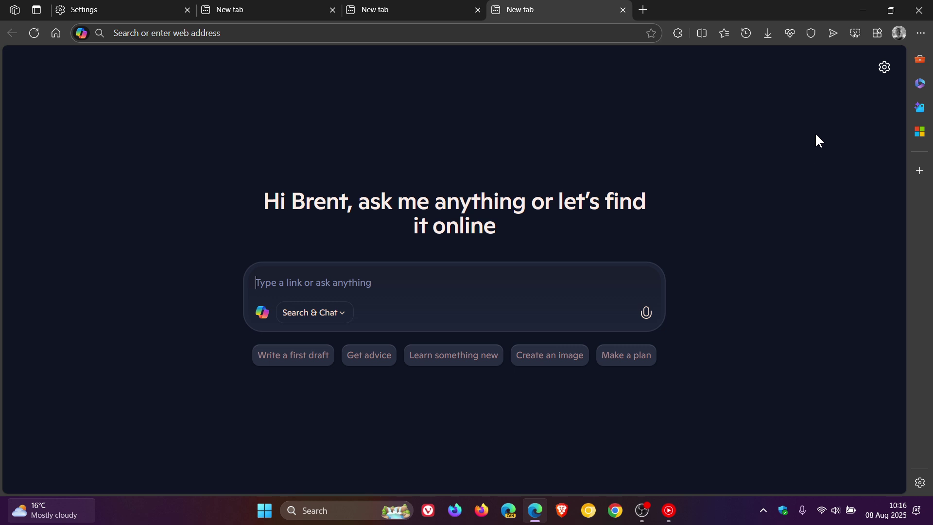
{"action": "left_click", "coordinate": [899, 32]}
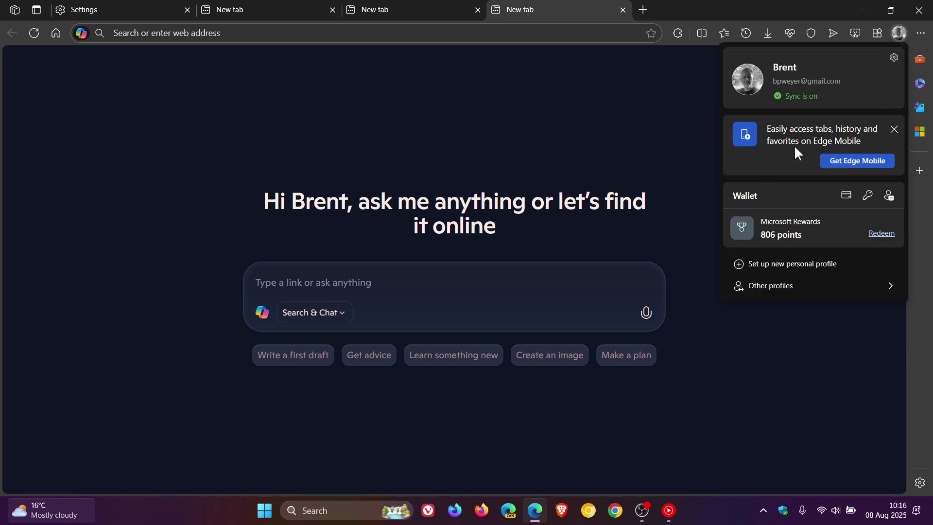
{"action": "left_click", "coordinate": [667, 118]}
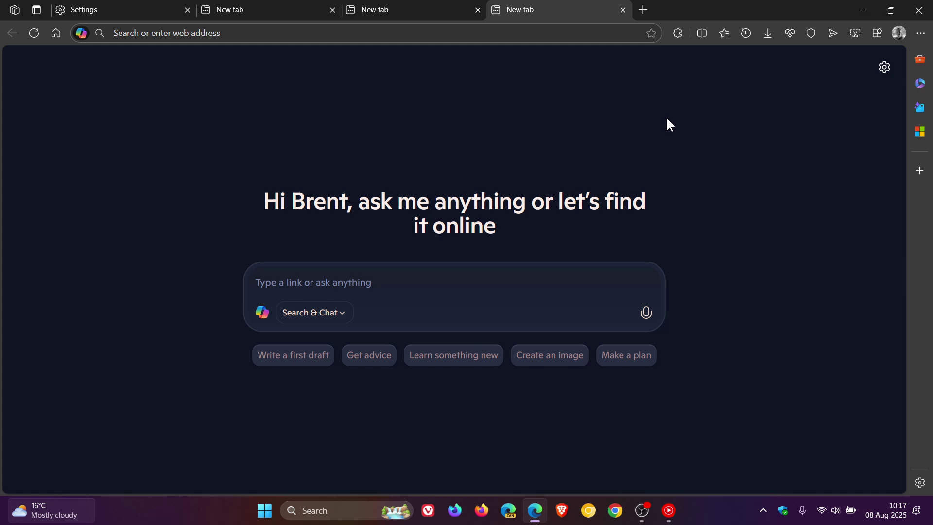
{"action": "left_click", "coordinate": [643, 10]}
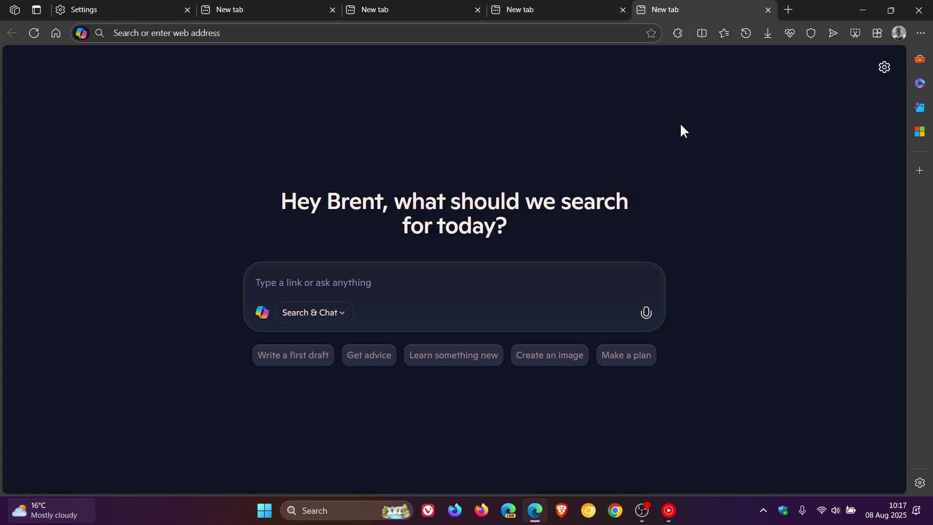
Step: Close the extra new tabs, keeping Settings and a single Copilot new tab
{"action": "left_click", "coordinate": [767, 10]}
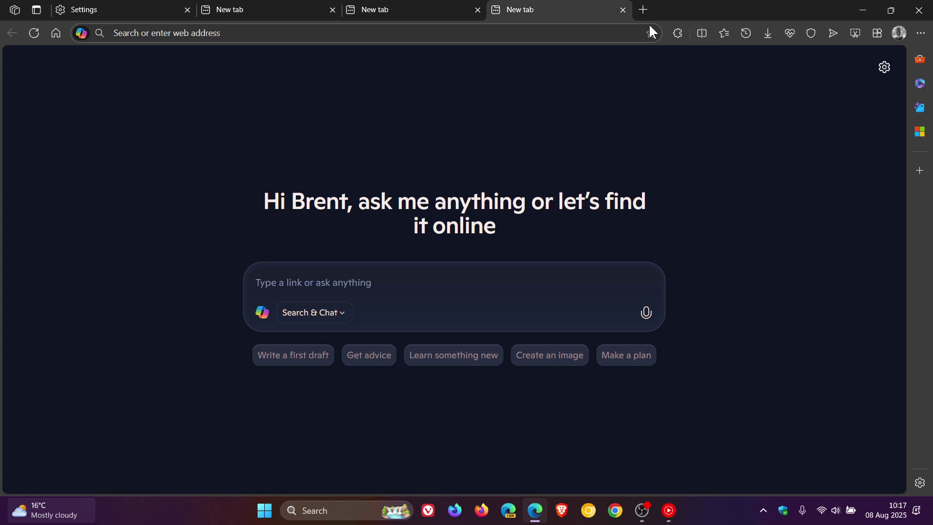
{"action": "left_click", "coordinate": [620, 11]}
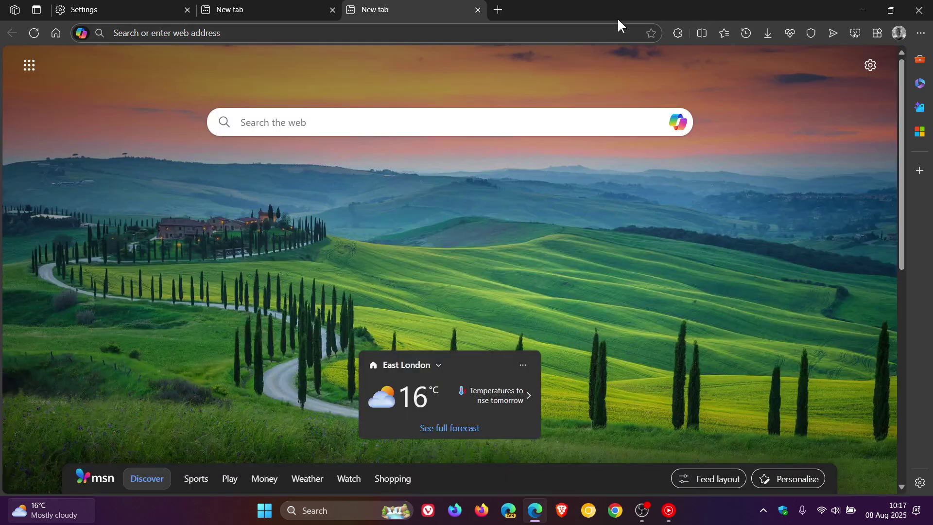
{"action": "left_click", "coordinate": [478, 10]}
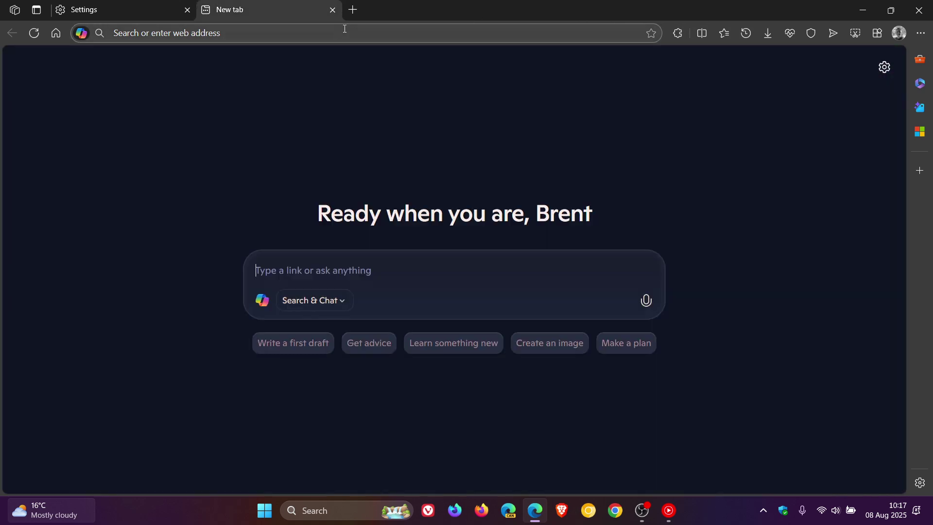
{"action": "left_click", "coordinate": [81, 33]}
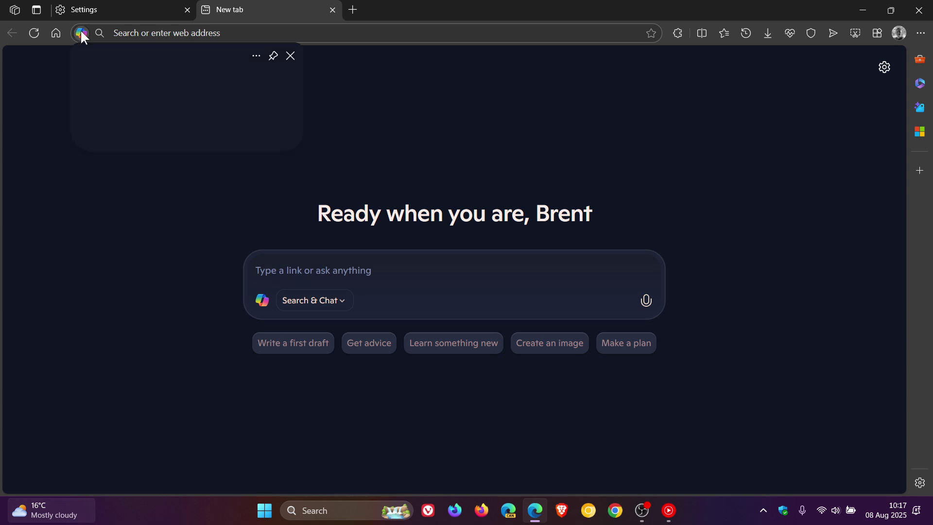
{"action": "left_click", "coordinate": [82, 33]}
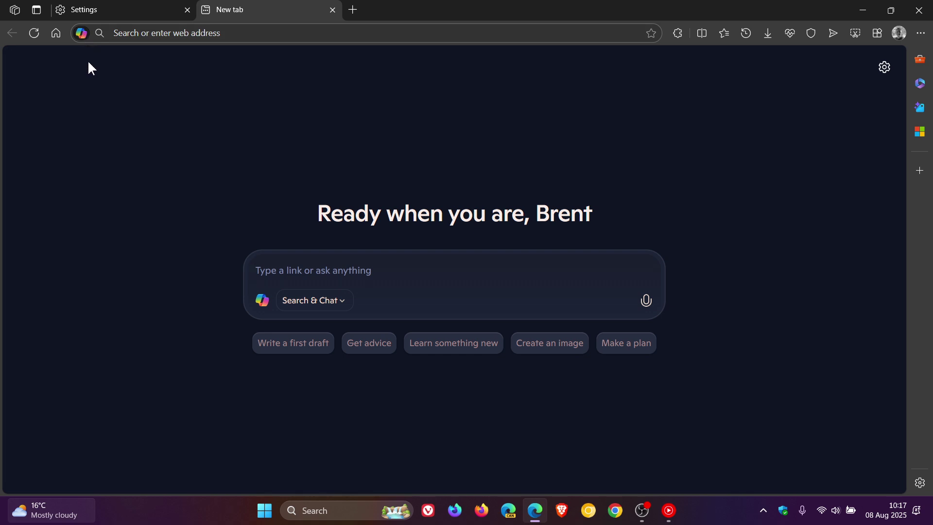
{"action": "left_click", "coordinate": [82, 33]}
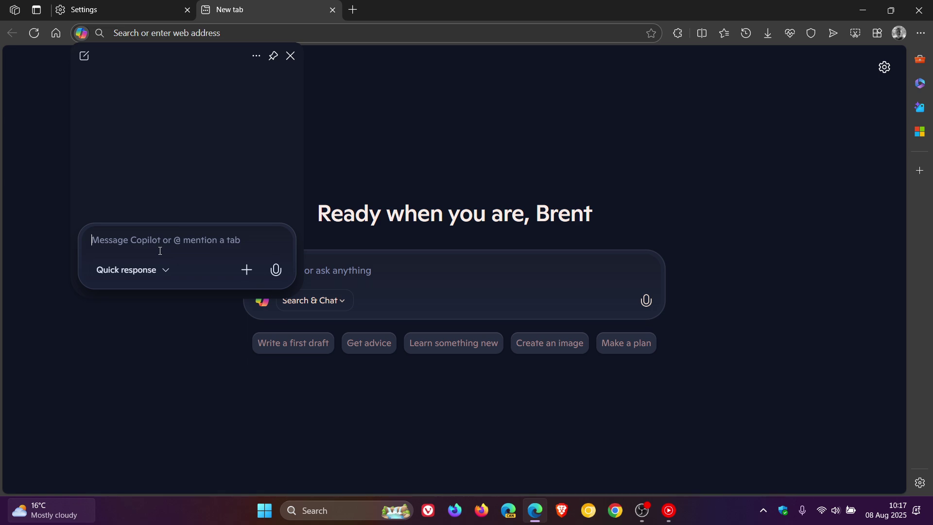
{"action": "left_click", "coordinate": [649, 144]}
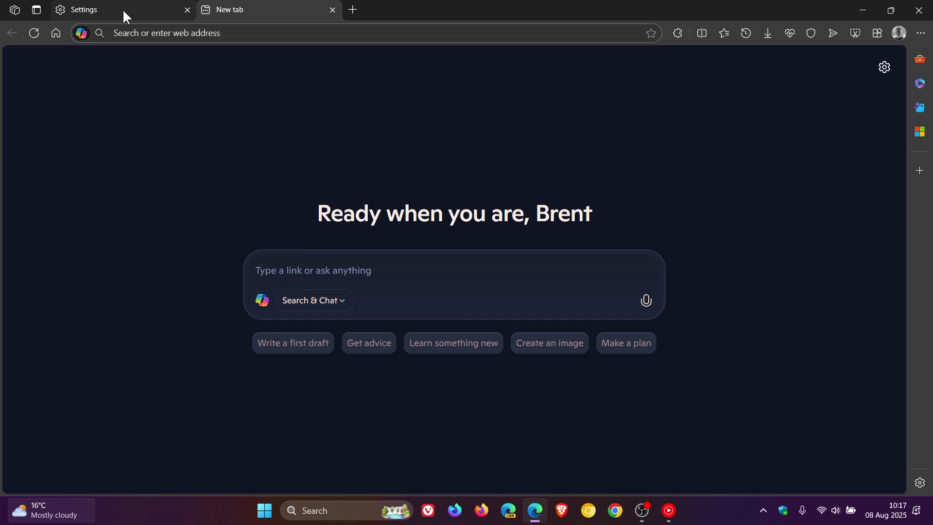
Step: Close the Copilot new tab, open another to see the start page, and close it again
{"action": "left_click", "coordinate": [333, 10]}
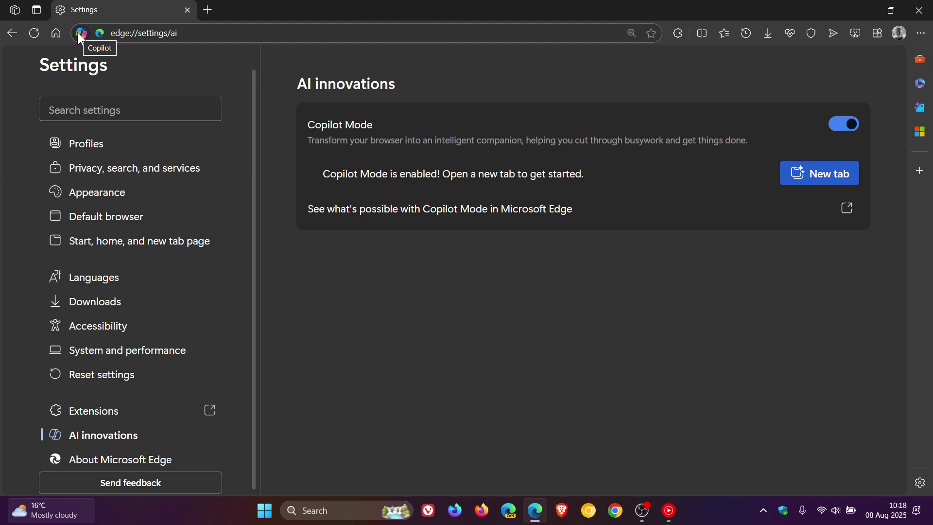
{"action": "left_click", "coordinate": [209, 9]}
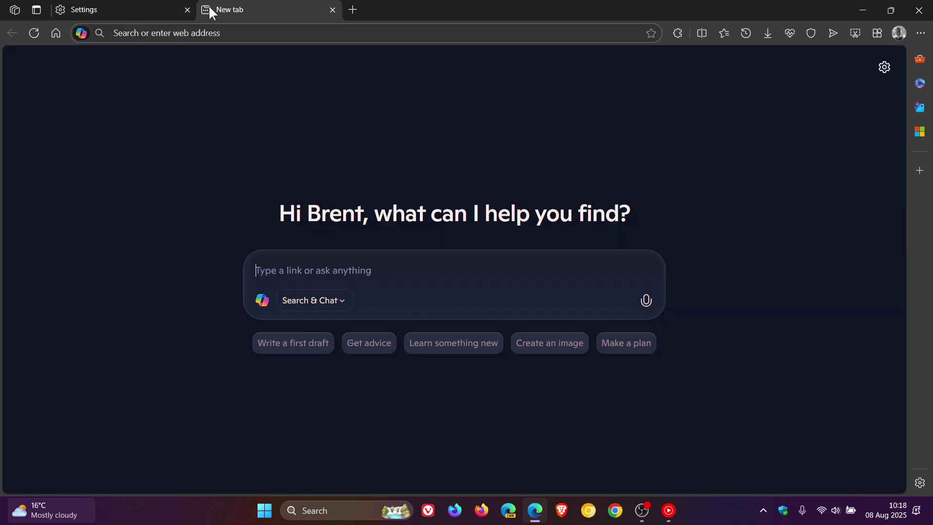
{"action": "left_click", "coordinate": [333, 10]}
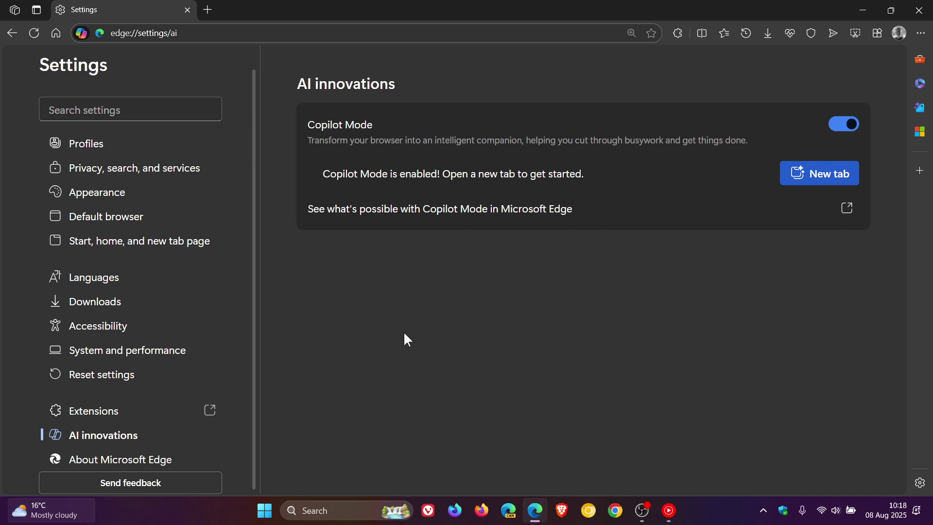
Step: Turn off the Copilot new tab page in Start, home, and new tab page settings
{"action": "left_click", "coordinate": [141, 249]}
{"action": "scroll", "coordinate": [578, 184], "scroll_direction": "down", "scroll_amount": 2}
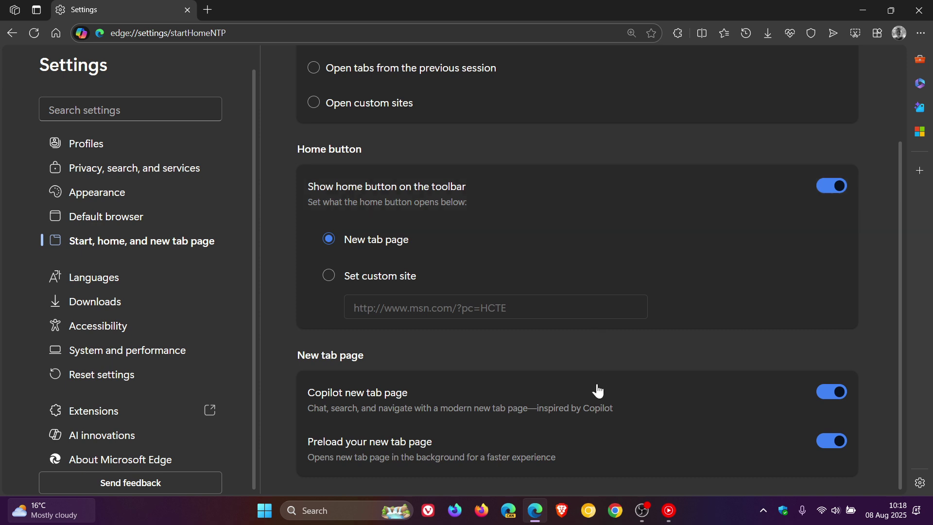
{"action": "left_click", "coordinate": [822, 399]}
Step: Preview the regular MSN new tab with its Copilot chat panel, then re-enable the Copilot new tab page
{"action": "left_click", "coordinate": [208, 9]}
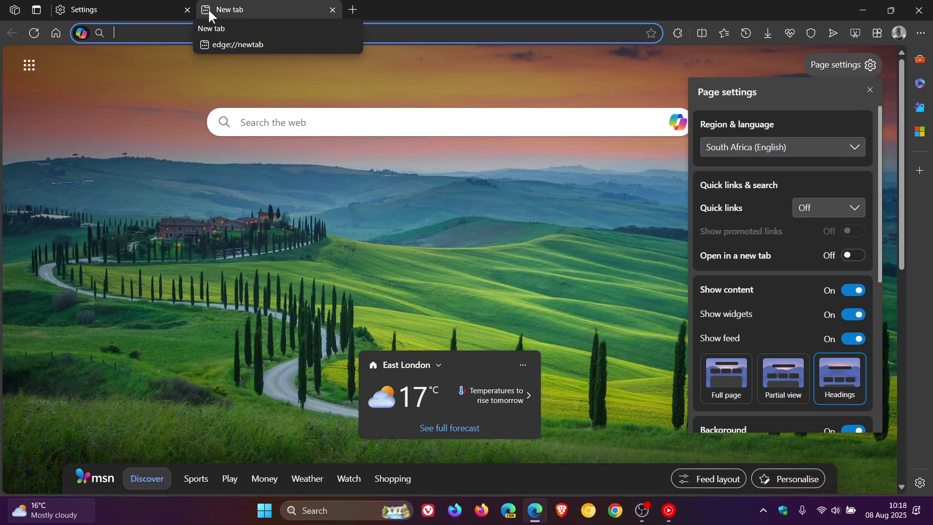
{"action": "left_click", "coordinate": [131, 185]}
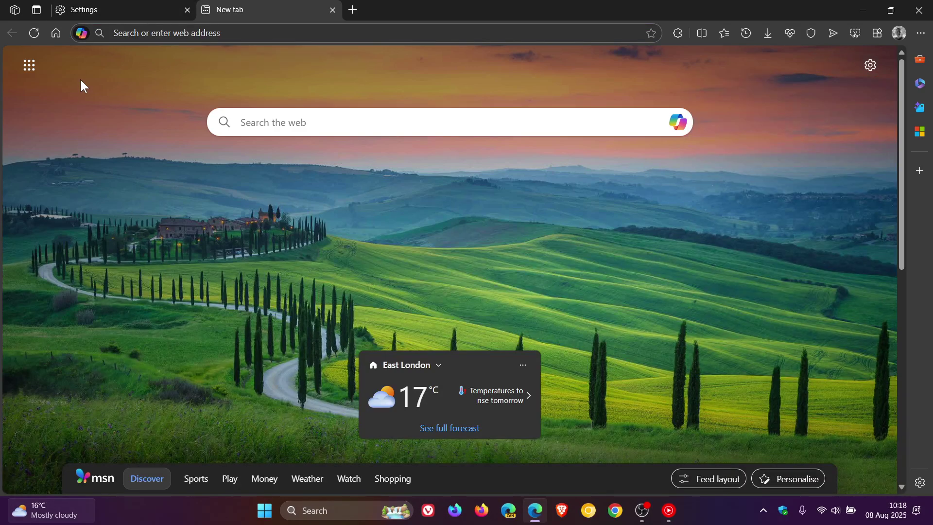
{"action": "left_click", "coordinate": [81, 32]}
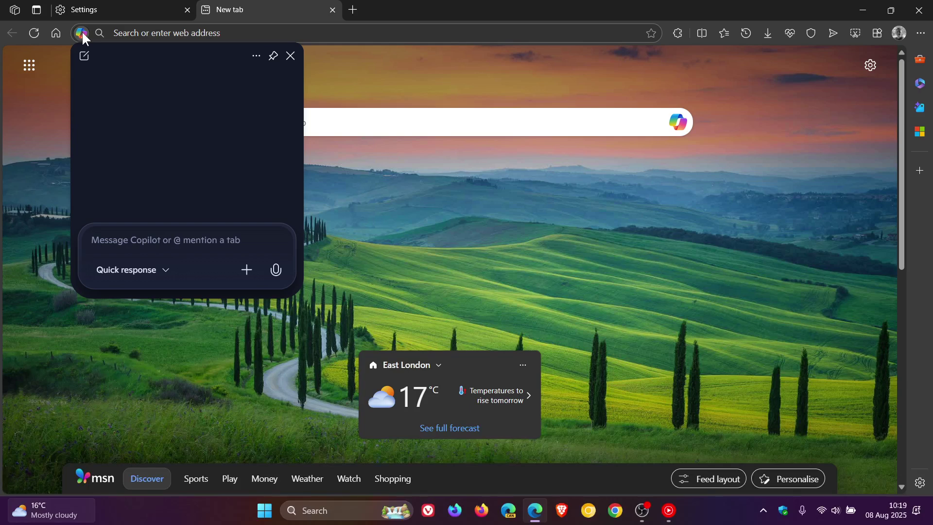
{"action": "left_click", "coordinate": [125, 10]}
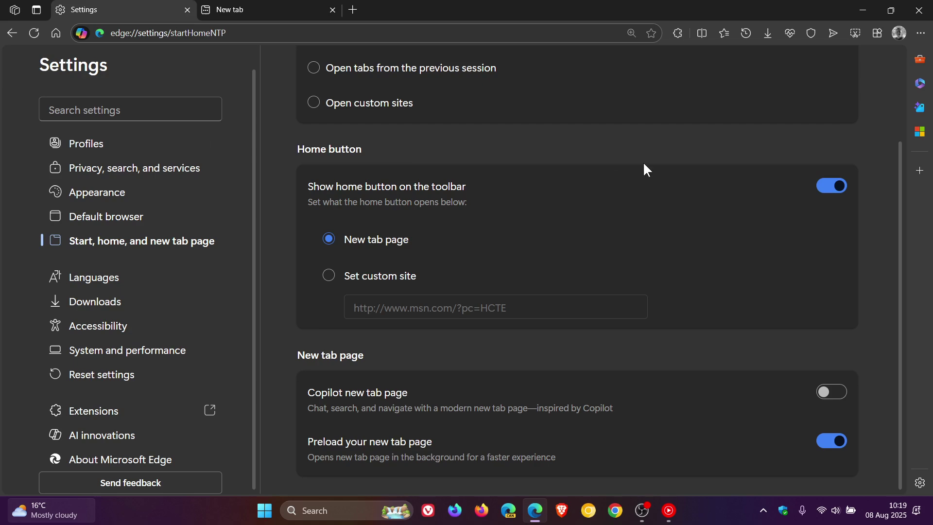
{"action": "left_click", "coordinate": [831, 392]}
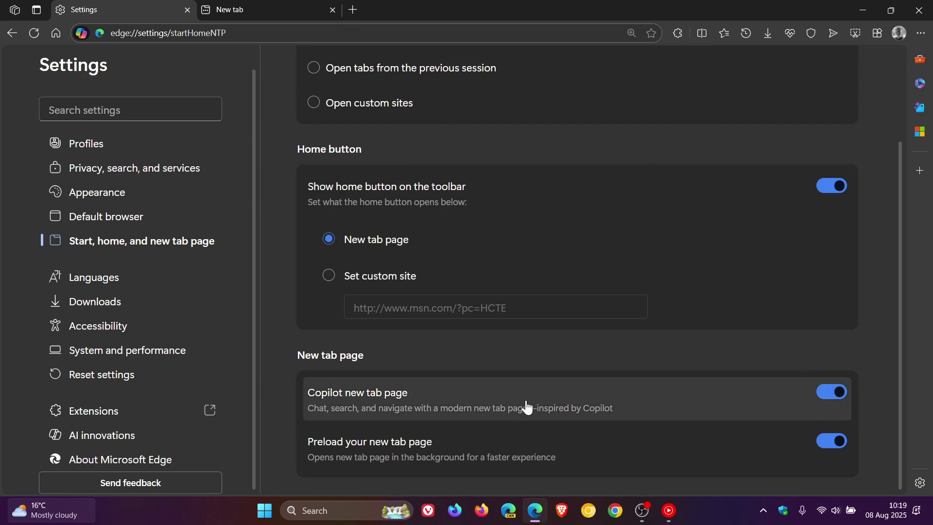
Step: Switch Copilot Mode off under AI innovations and close the Settings tab
{"action": "left_click", "coordinate": [140, 439]}
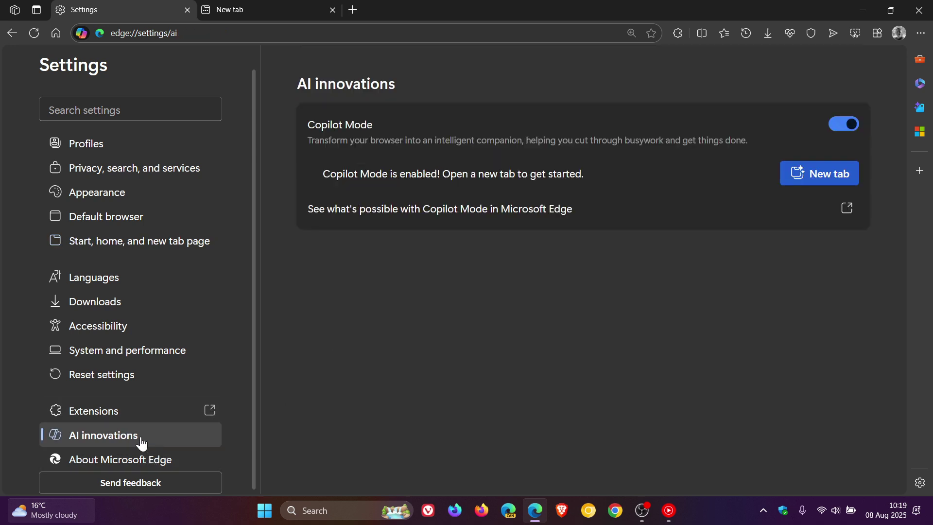
{"action": "left_click", "coordinate": [847, 125]}
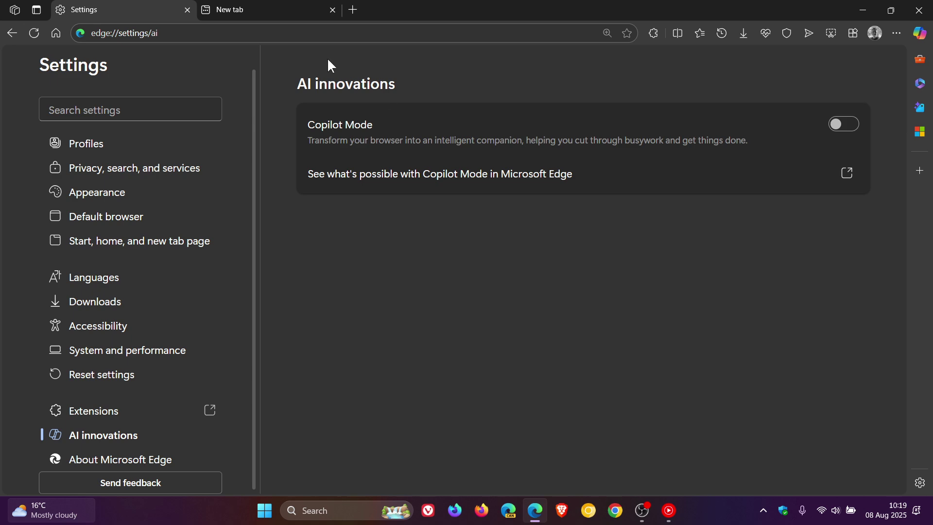
{"action": "left_click", "coordinate": [187, 10]}
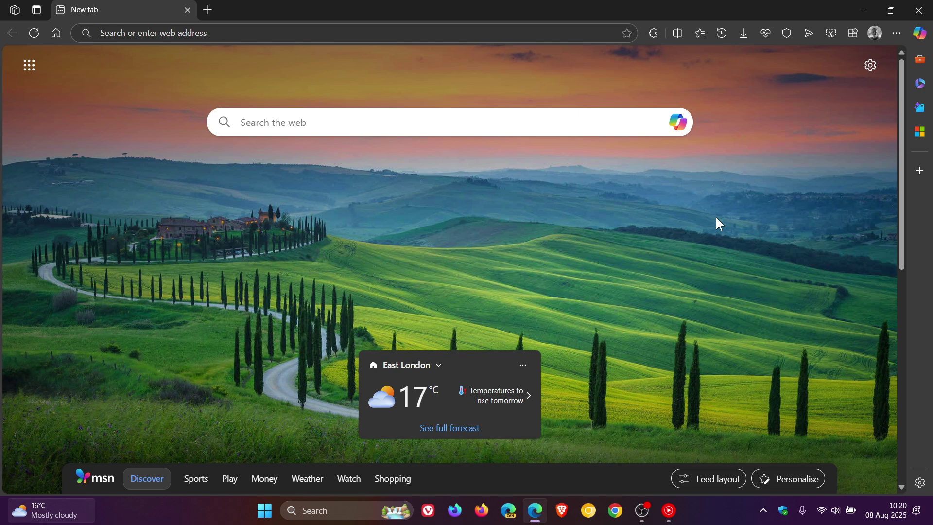
Step: Show the tab's right-click menu and the browser's main menu, then dismiss them
{"action": "right_click", "coordinate": [138, 14]}
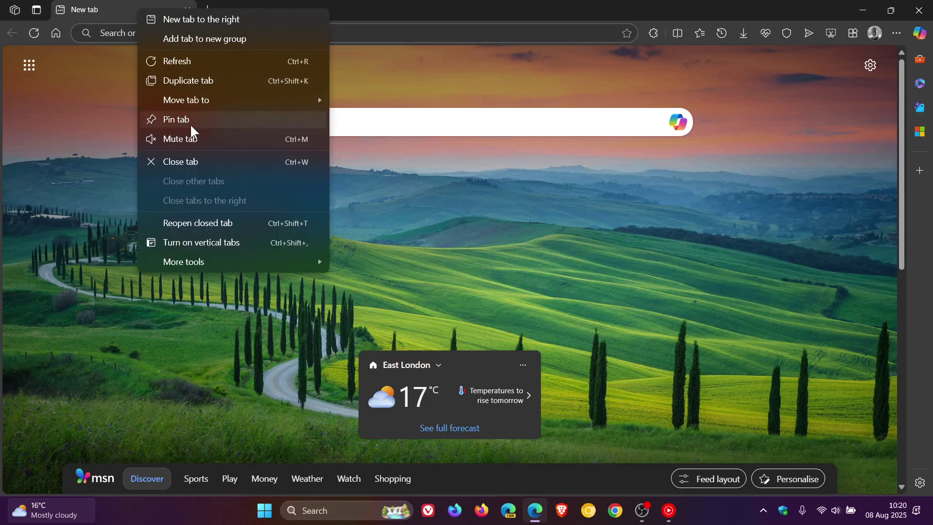
{"action": "mouse_move", "coordinate": [230, 102]}
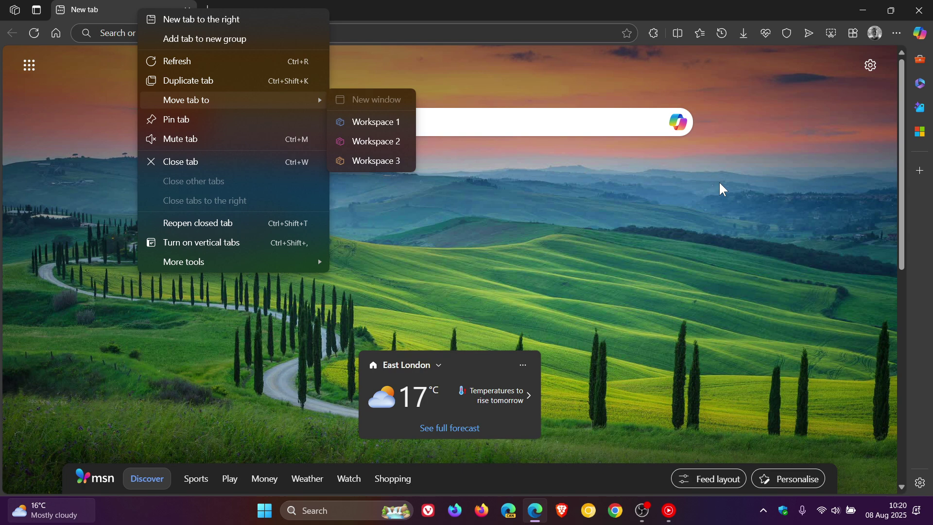
{"action": "left_click", "coordinate": [892, 36]}
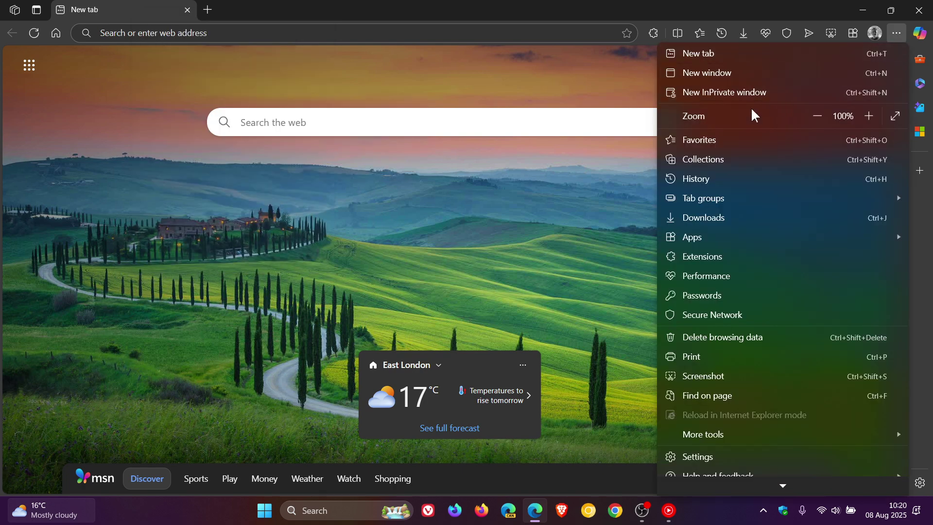
{"action": "left_click", "coordinate": [571, 246]}
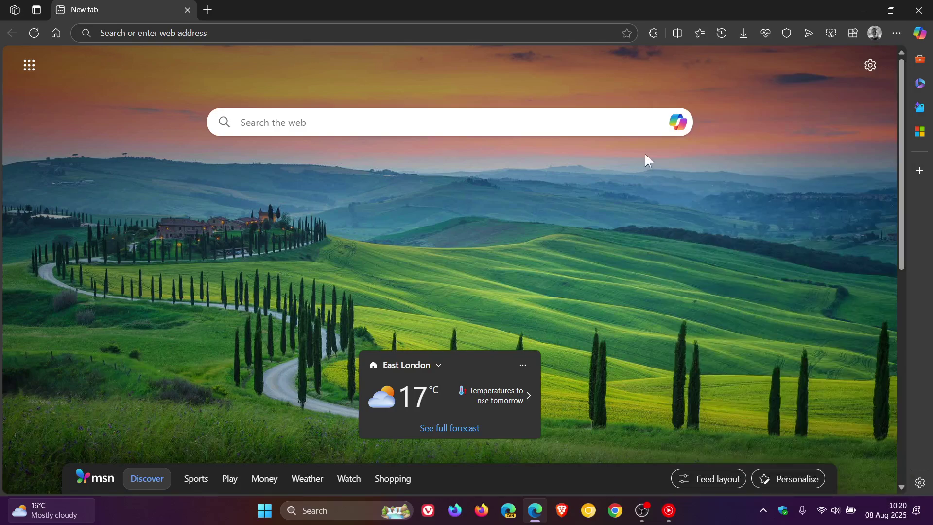
Step: Set the overall appearance to Light in Edge's Appearance settings
{"action": "left_click", "coordinate": [875, 34]}
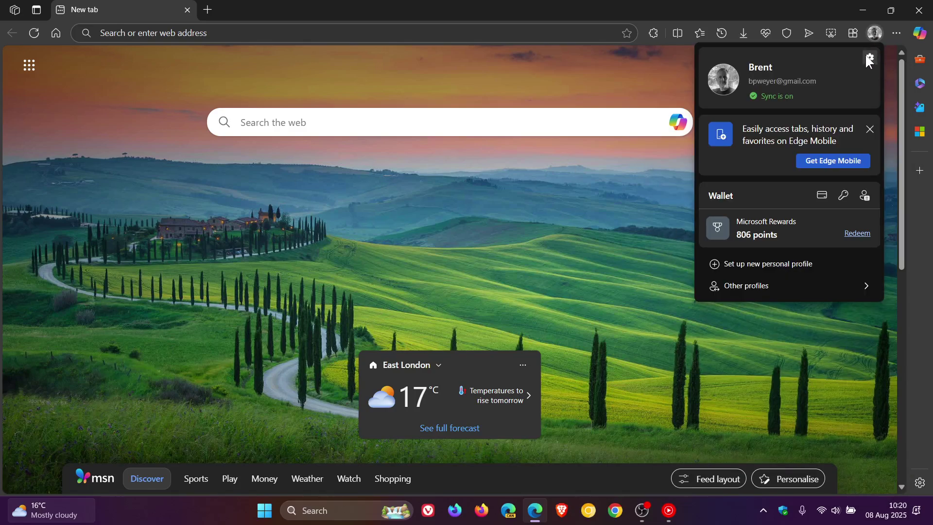
{"action": "left_click", "coordinate": [869, 58]}
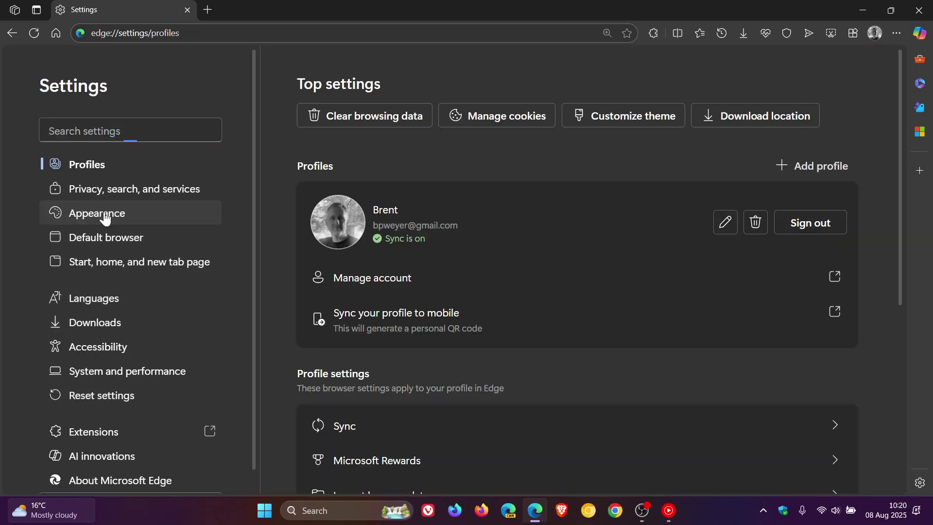
{"action": "left_click", "coordinate": [106, 219]}
{"action": "left_click", "coordinate": [722, 170]}
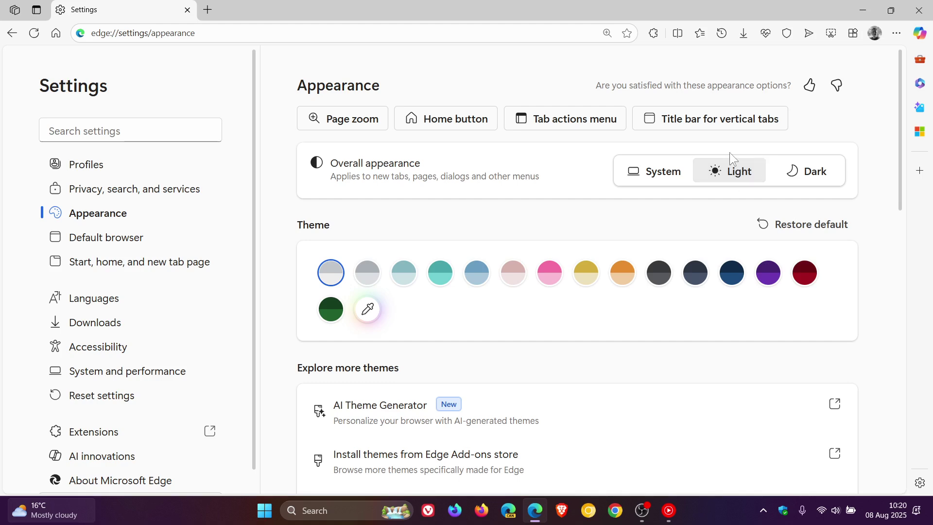
Step: Return to the new tab page and view the tab and main menus in the light theme
{"action": "left_click", "coordinate": [56, 32]}
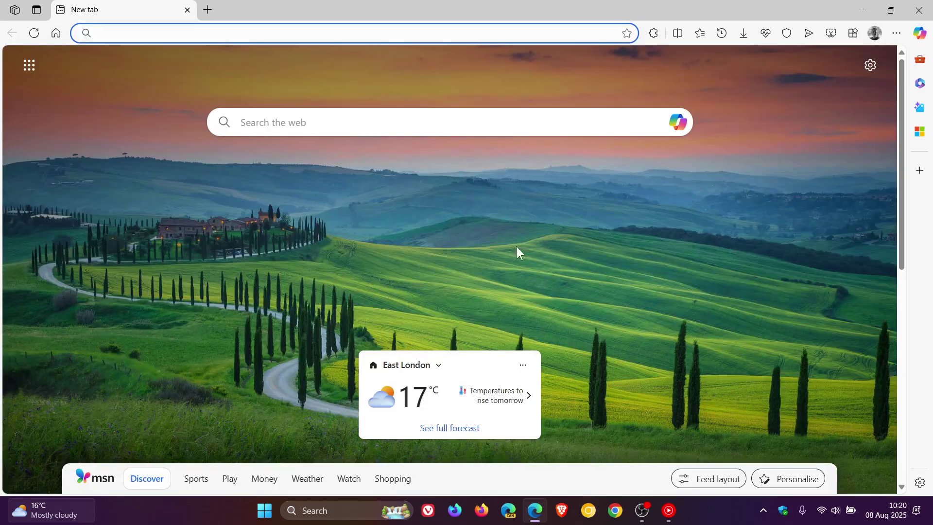
{"action": "right_click", "coordinate": [125, 13]}
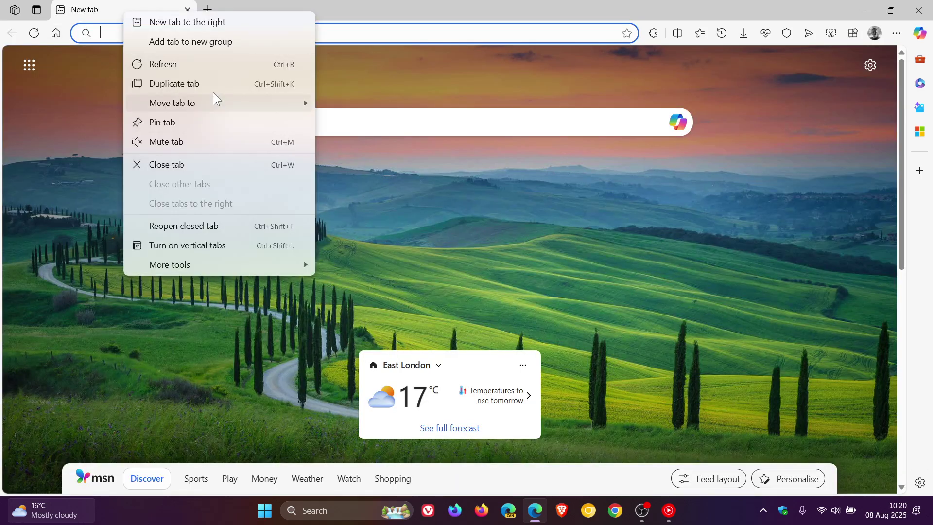
{"action": "left_click", "coordinate": [897, 33]}
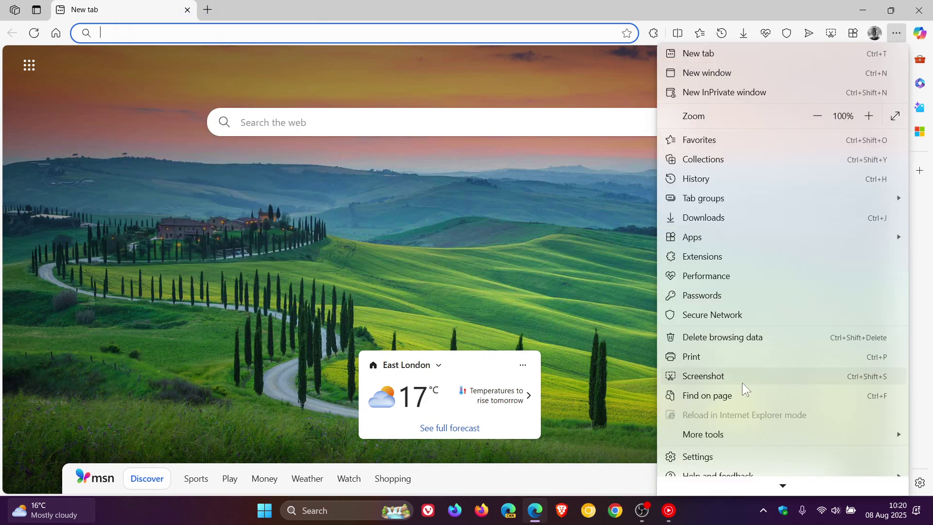
{"action": "left_click", "coordinate": [634, 232]}
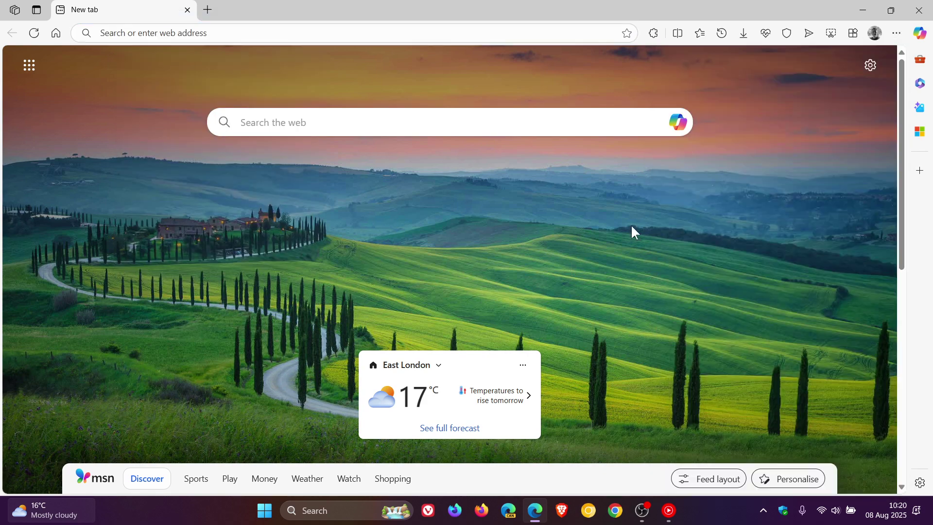
Step: Restore the window to a smaller size, move it around the desktop, then maximize it
{"action": "left_click", "coordinate": [891, 10]}
{"action": "left_click_drag", "start_coordinate": [561, 54], "coordinate": [604, 184]}
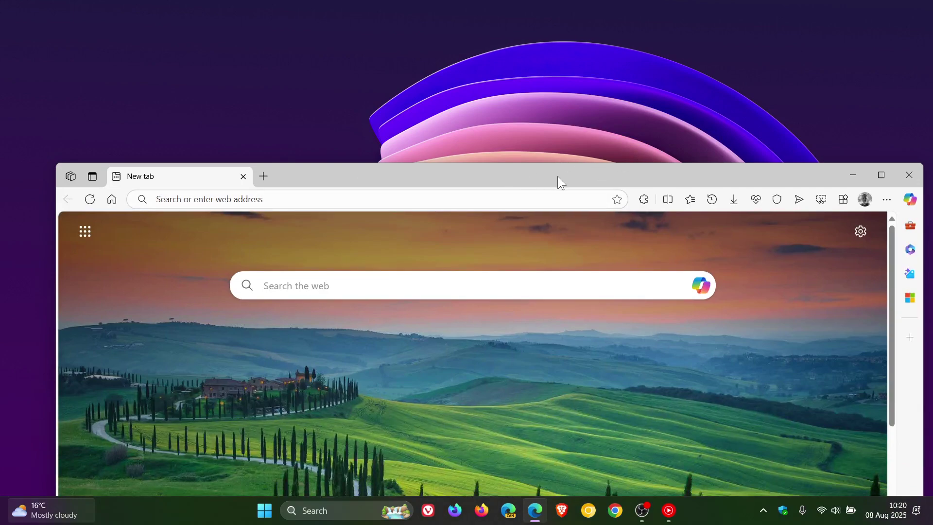
{"action": "left_click_drag", "start_coordinate": [558, 177], "coordinate": [531, 52]}
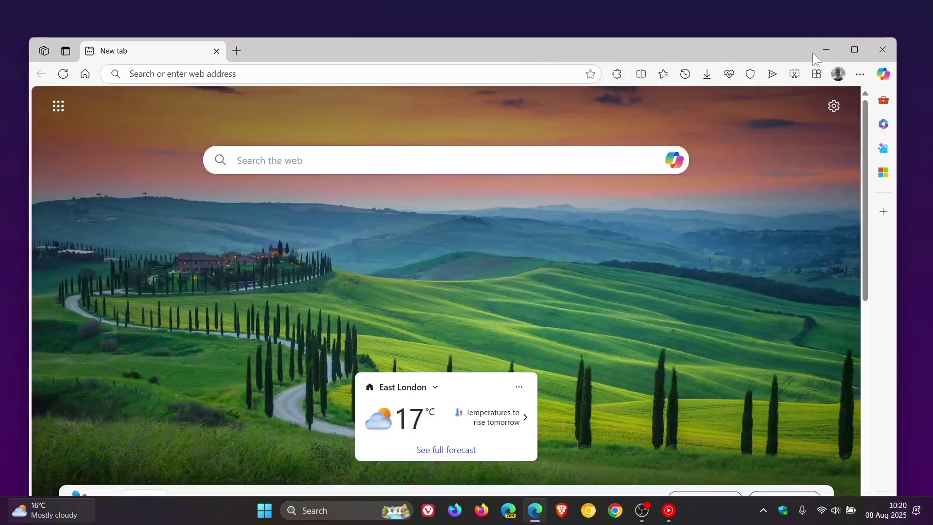
{"action": "left_click", "coordinate": [855, 50]}
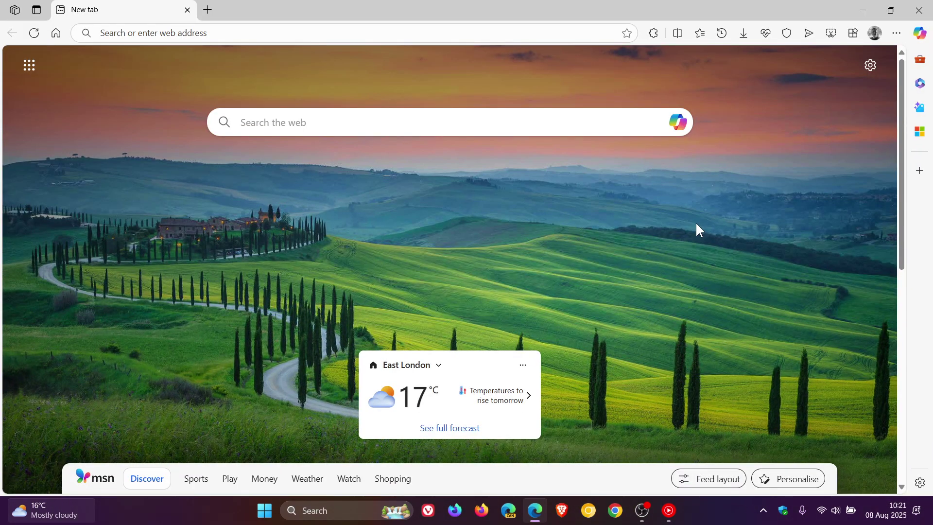